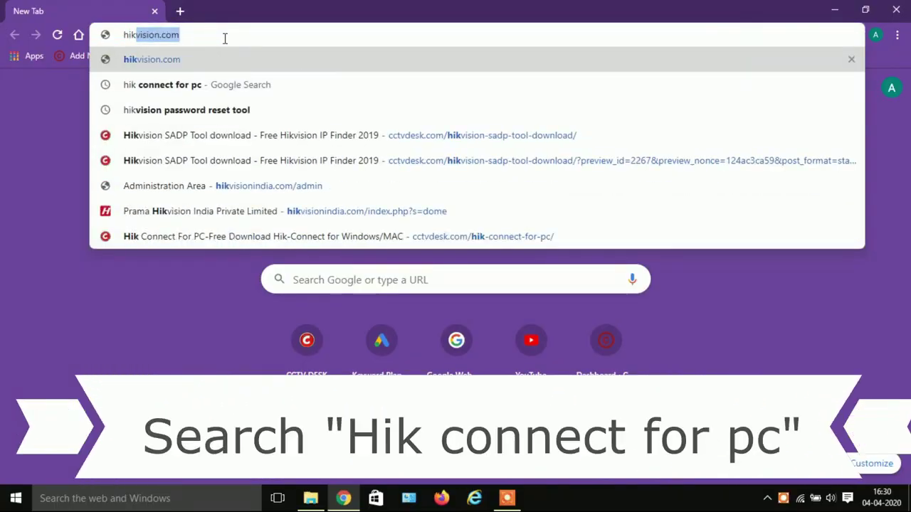
Search Google for 'hik connect for pc'.
{"action": "key", "text": "Right"}
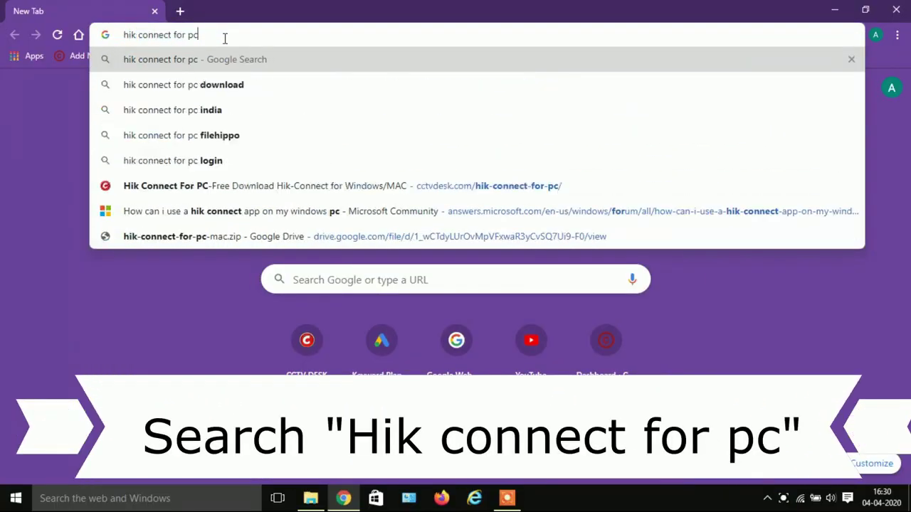
{"action": "key", "text": "Return"}
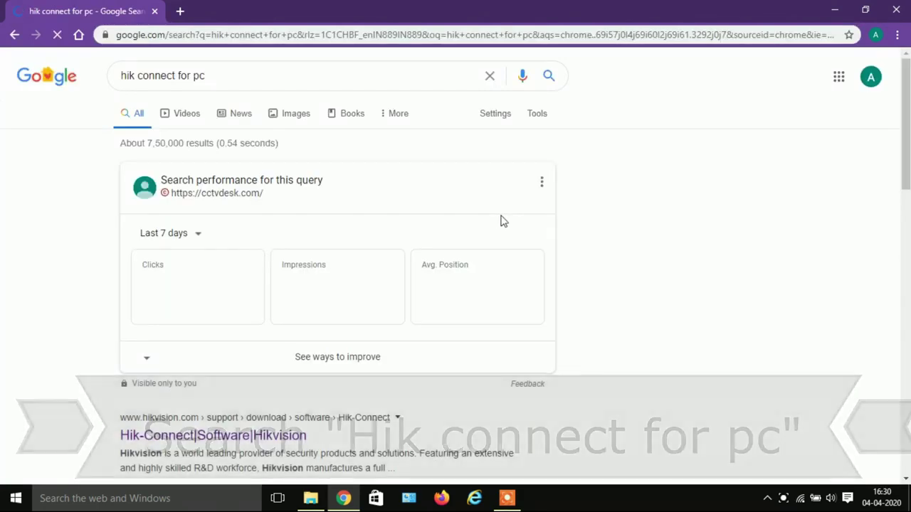
Open the cctvdesk.com Hik Connect For PC result in a new tab and switch to it.
{"action": "scroll", "coordinate": [503, 220], "scroll_direction": "down", "scroll_amount": 4}
{"action": "scroll", "coordinate": [503, 222], "scroll_direction": "down", "scroll_amount": 9}
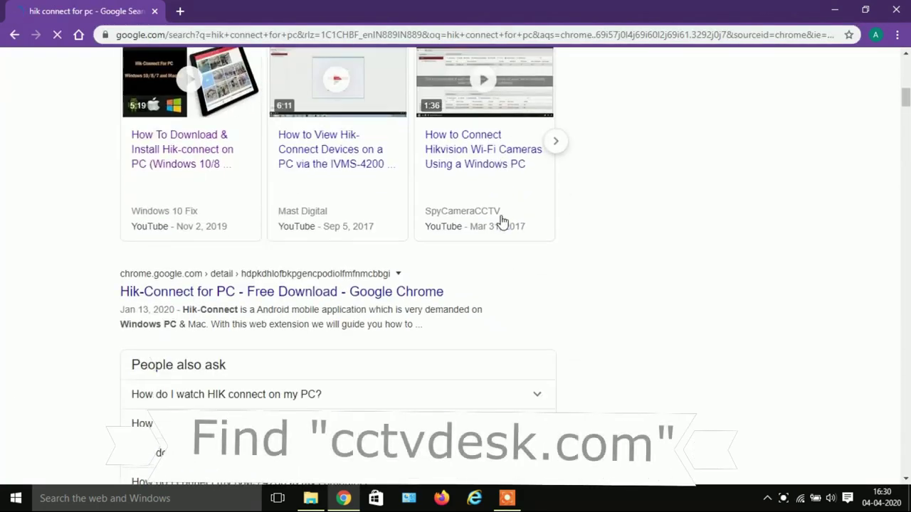
{"action": "scroll", "coordinate": [503, 222], "scroll_direction": "down", "scroll_amount": 4}
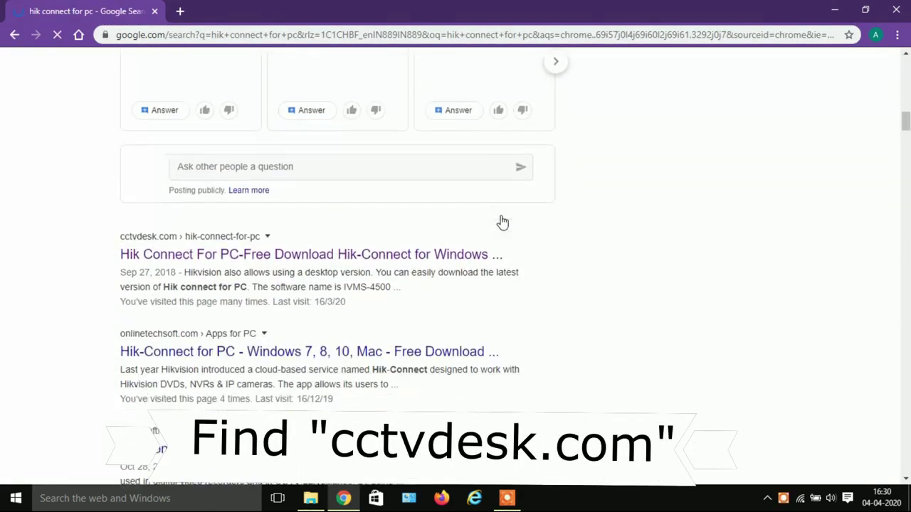
{"action": "scroll", "coordinate": [230, 244], "scroll_direction": "up", "scroll_amount": 3}
{"action": "right_click", "coordinate": [230, 244]}
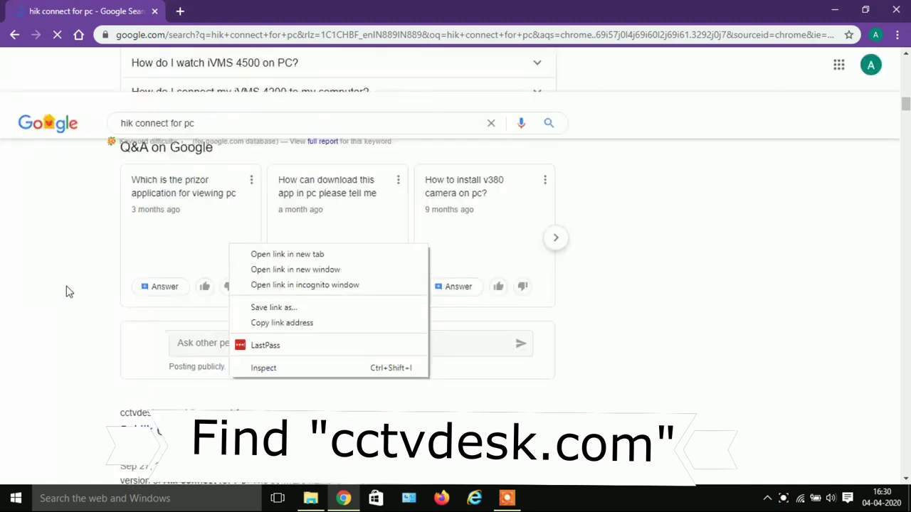
{"action": "left_click", "coordinate": [47, 296]}
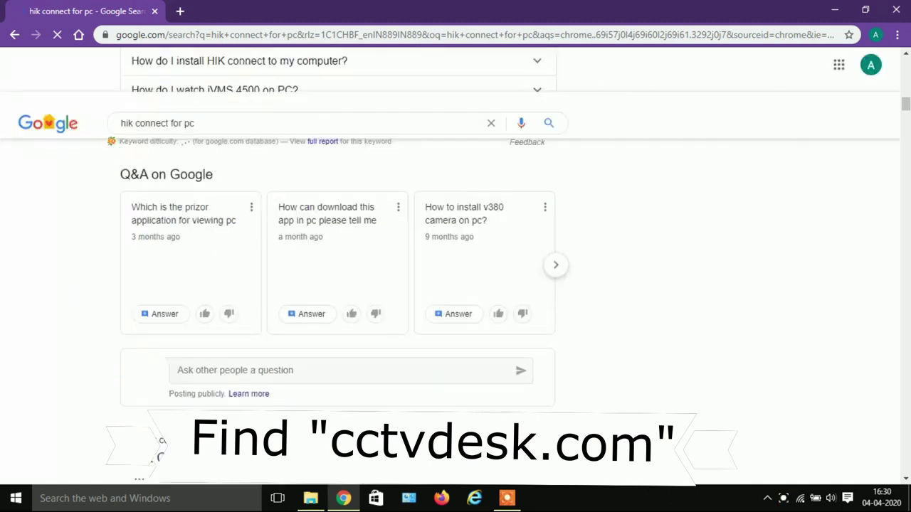
{"action": "scroll", "coordinate": [337, 285], "scroll_direction": "down", "scroll_amount": 2}
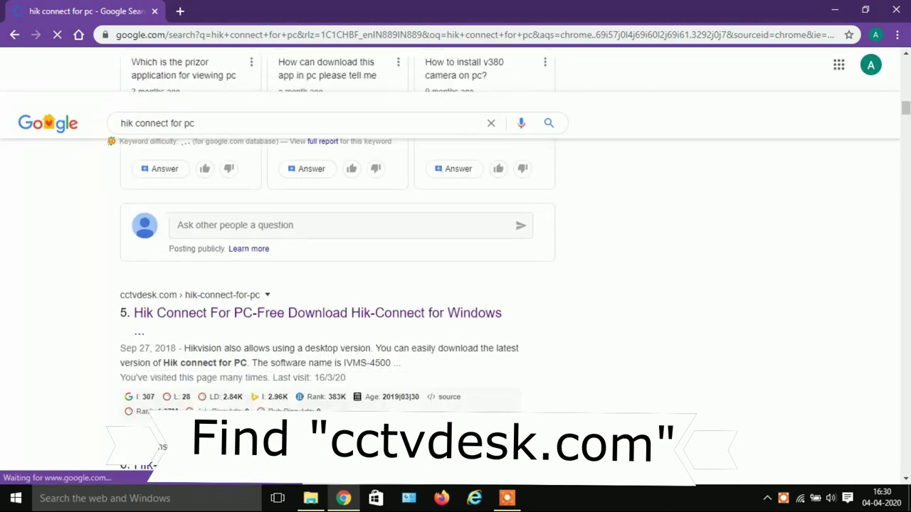
{"action": "right_click", "coordinate": [360, 316]}
{"action": "left_click", "coordinate": [364, 325]}
{"action": "left_click", "coordinate": [232, 8]}
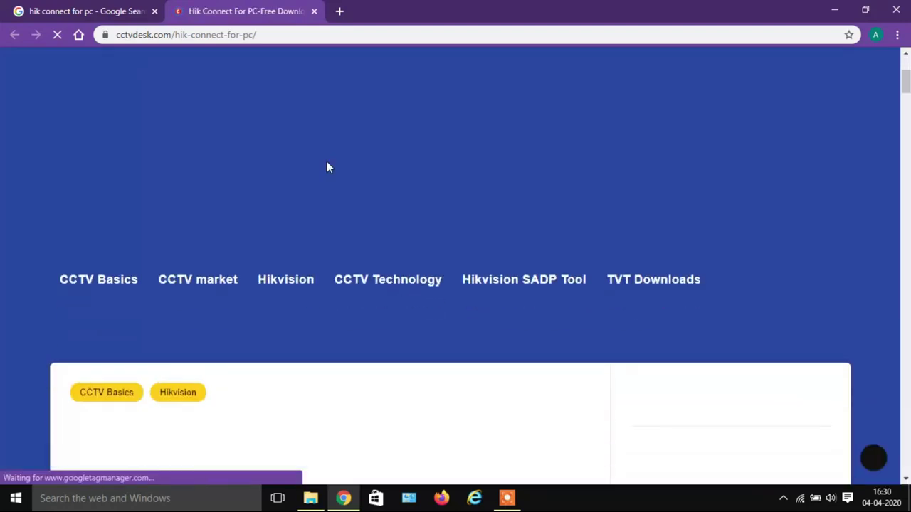
Scroll the cctvdesk article and follow its green Download Hik Connect For PC button.
{"action": "scroll", "coordinate": [327, 168], "scroll_direction": "down", "scroll_amount": 8}
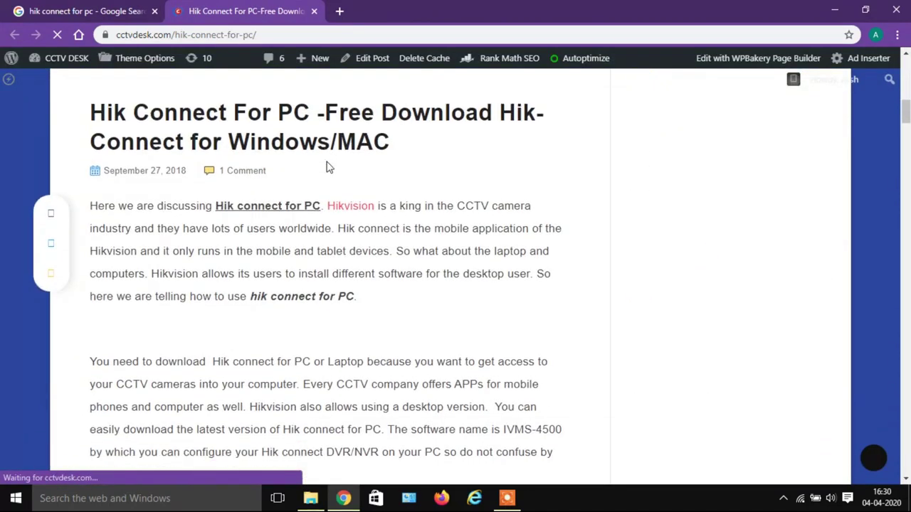
{"action": "scroll", "coordinate": [327, 167], "scroll_direction": "down", "scroll_amount": 10}
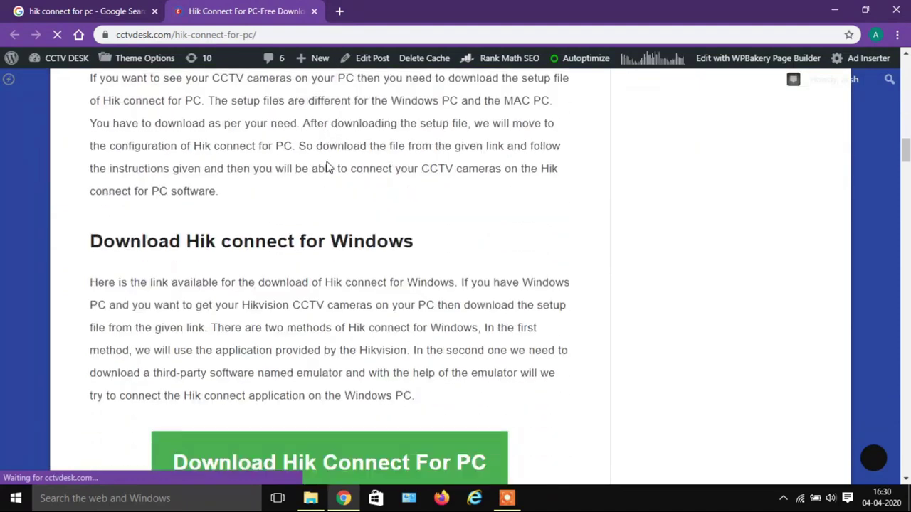
{"action": "scroll", "coordinate": [327, 167], "scroll_direction": "down", "scroll_amount": 4}
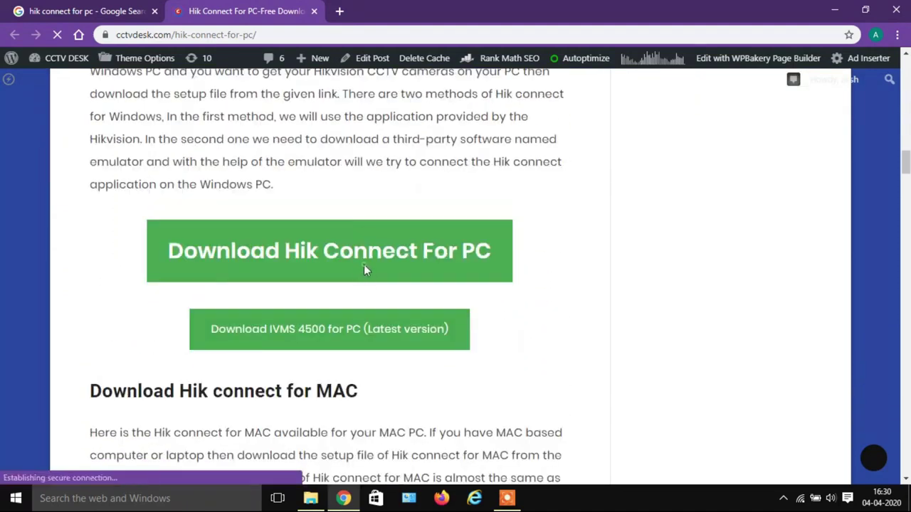
{"action": "left_click", "coordinate": [363, 267]}
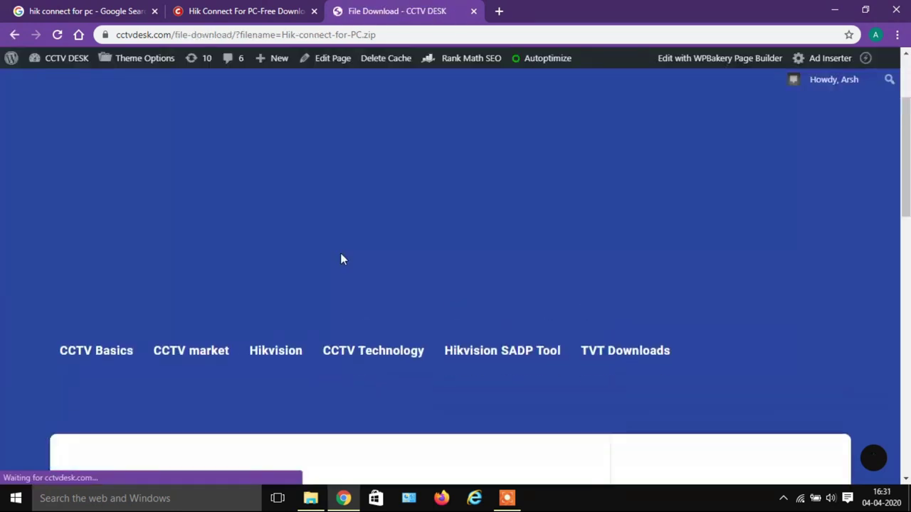
Start downloading Hik-connect-for-PC.zip and show the file in its Downloads folder.
{"action": "scroll", "coordinate": [340, 259], "scroll_direction": "down", "scroll_amount": 5}
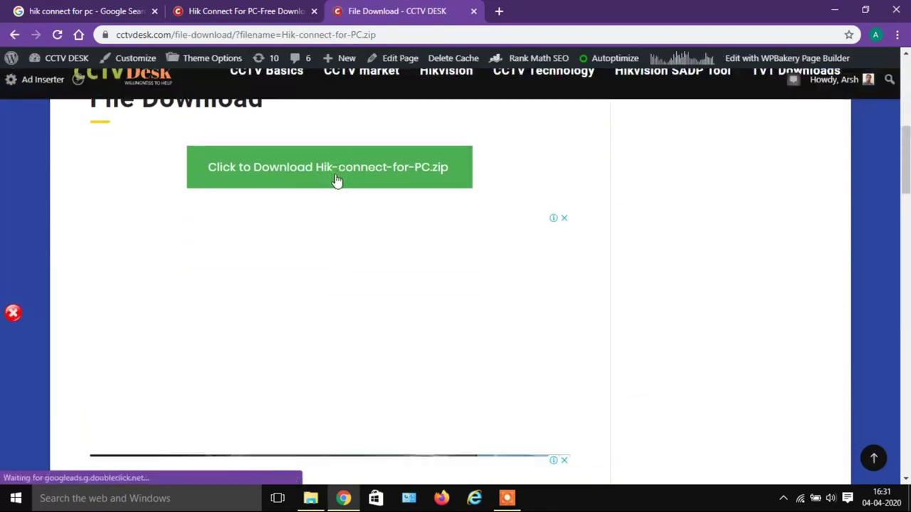
{"action": "left_click", "coordinate": [338, 181]}
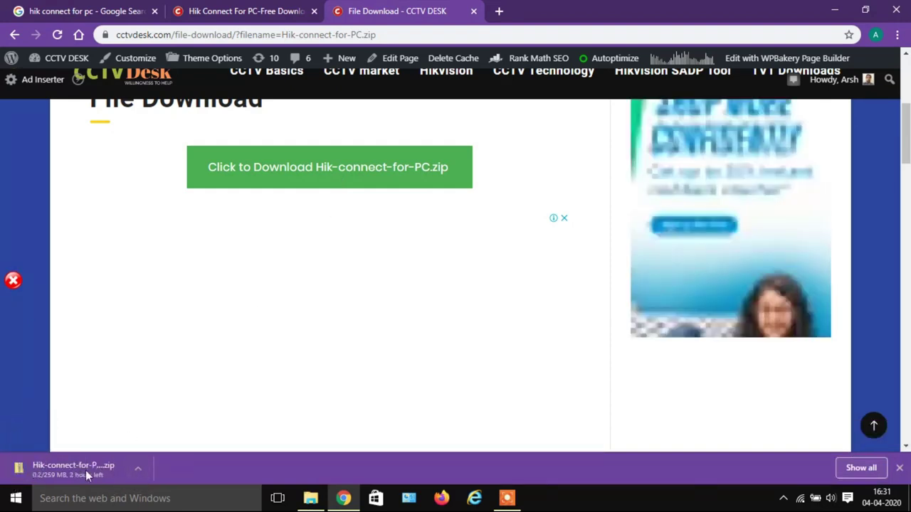
{"action": "left_click", "coordinate": [136, 468]}
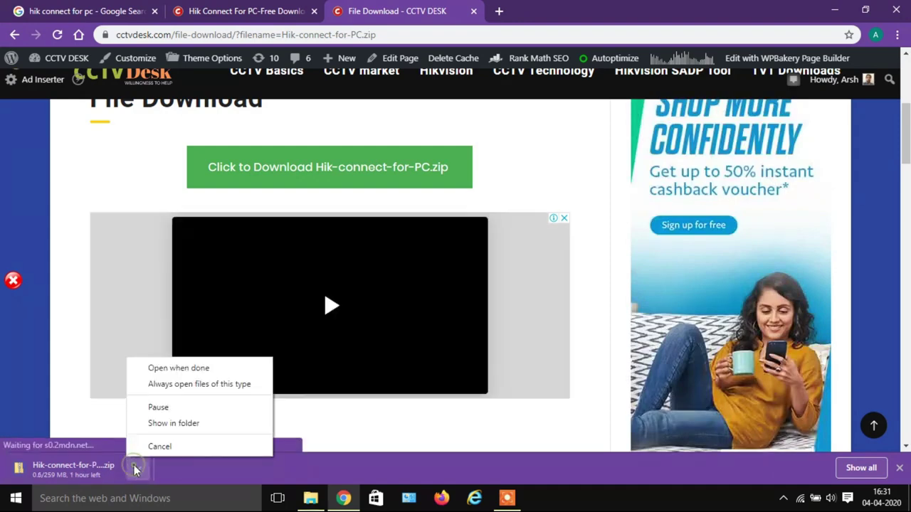
{"action": "left_click", "coordinate": [177, 429]}
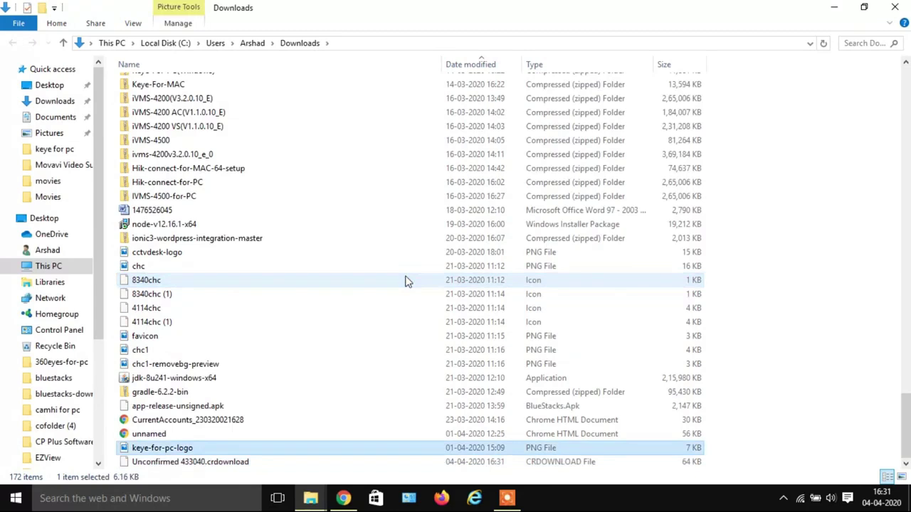
Open Hik-connect-for-PC.zip from Downloads with WinRAR archiver.
{"action": "key", "text": "Down"}
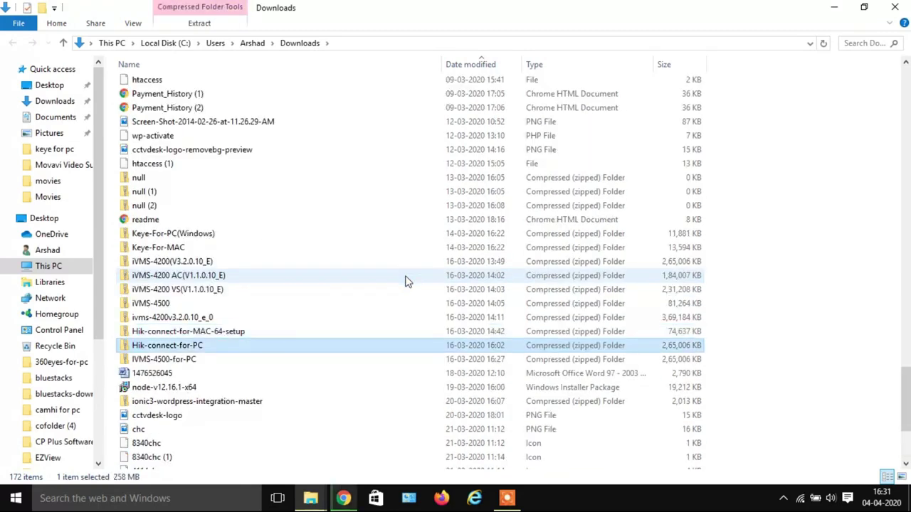
{"action": "key", "text": "Return"}
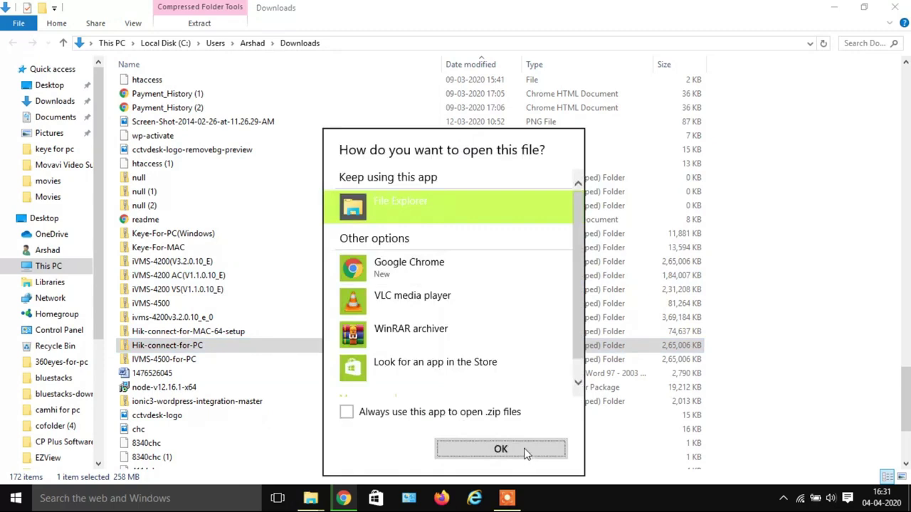
{"action": "left_click", "coordinate": [421, 330]}
{"action": "left_click", "coordinate": [501, 448]}
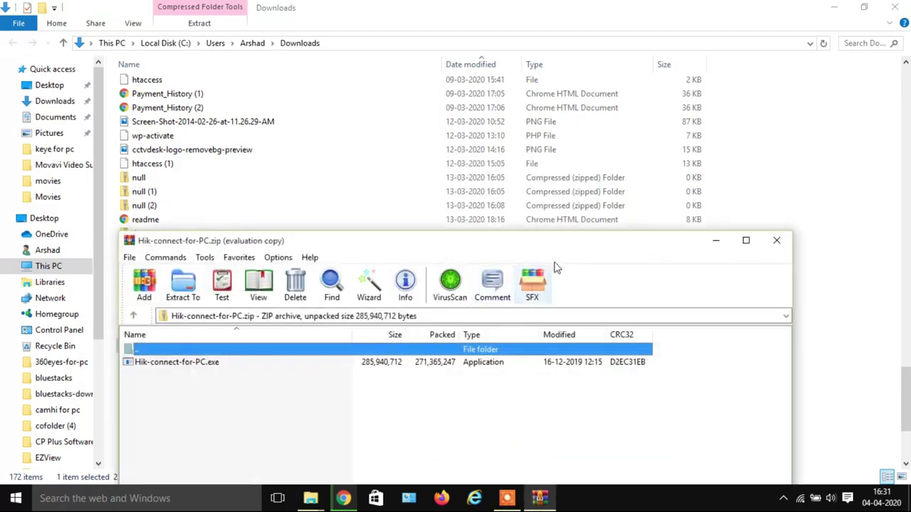
Dismiss the WinRAR licence reminder and run Hik-connect-for-PC.exe from the archive.
{"action": "left_click", "coordinate": [557, 356]}
{"action": "double_click", "coordinate": [212, 363]}
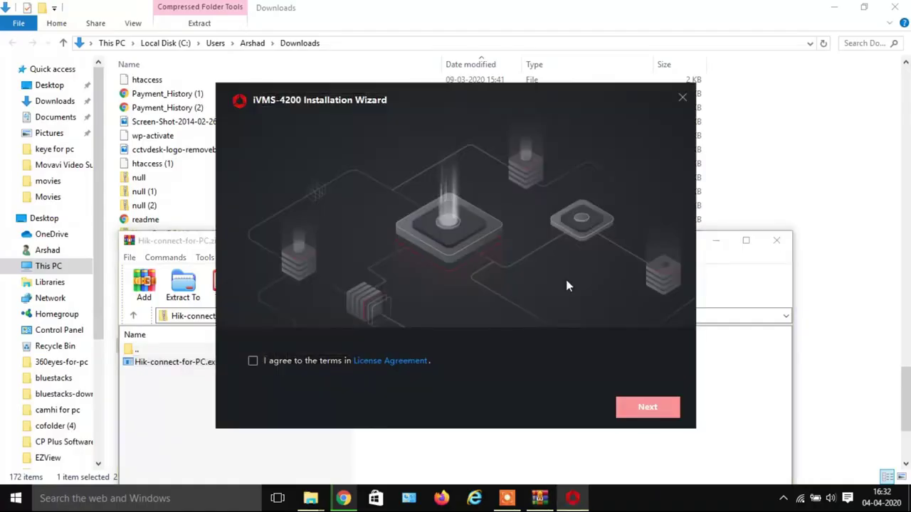
Accept the licence terms and install iVMS-4200 with default features and folder.
{"action": "left_click", "coordinate": [254, 362]}
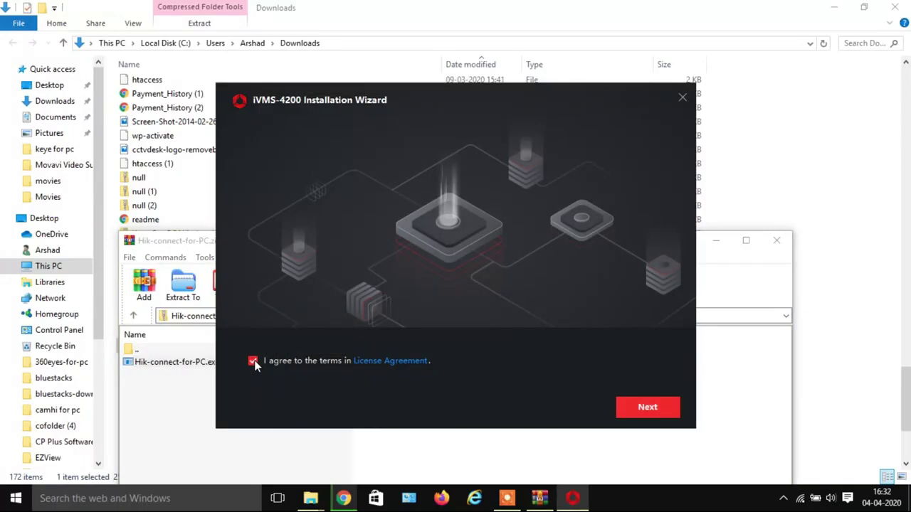
{"action": "left_click", "coordinate": [642, 410]}
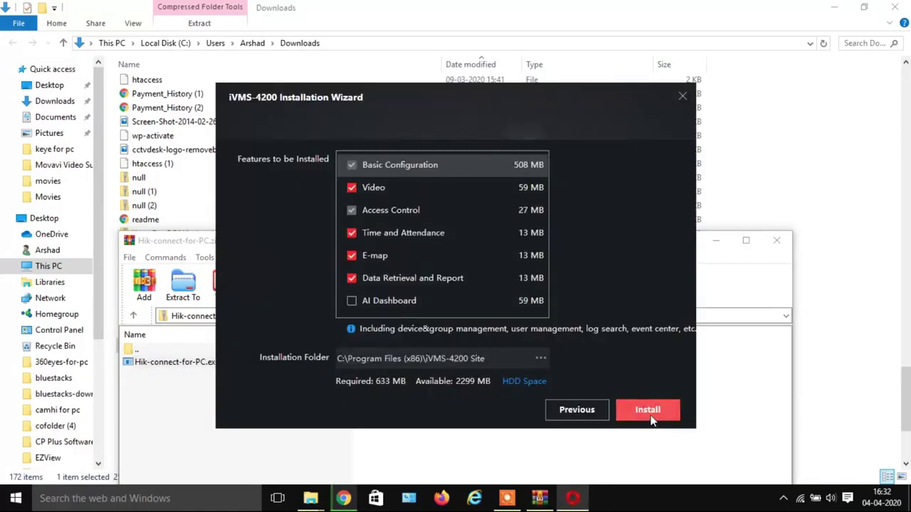
{"action": "left_click", "coordinate": [651, 419]}
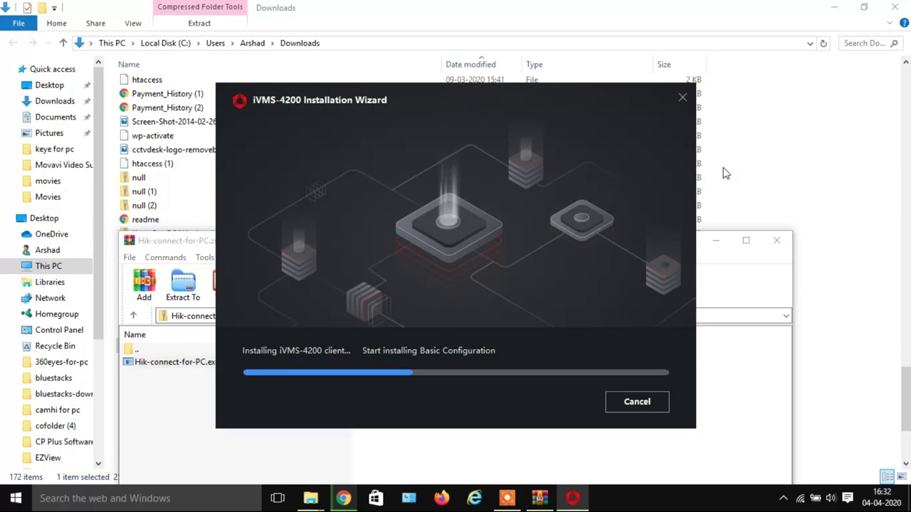
Minimize File Explorer and Chrome while the installation completes.
{"action": "left_click", "coordinate": [894, 6]}
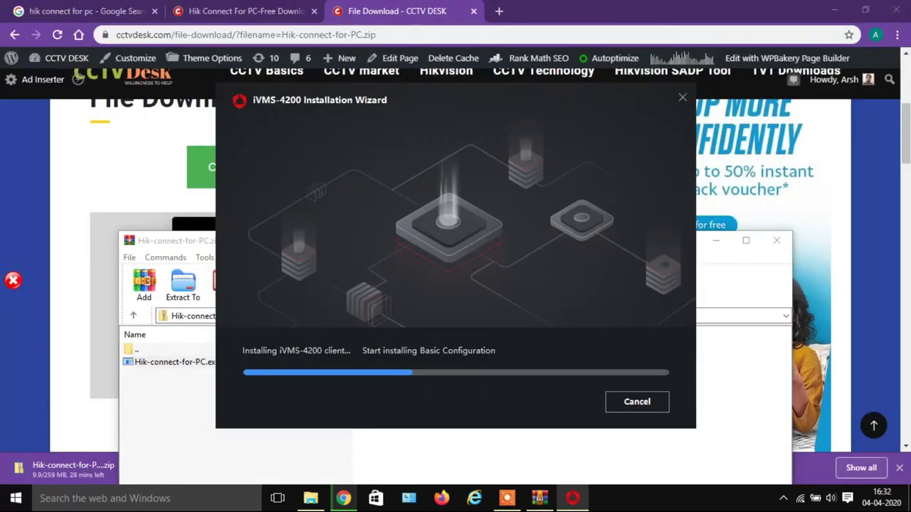
{"action": "left_click", "coordinate": [833, 12]}
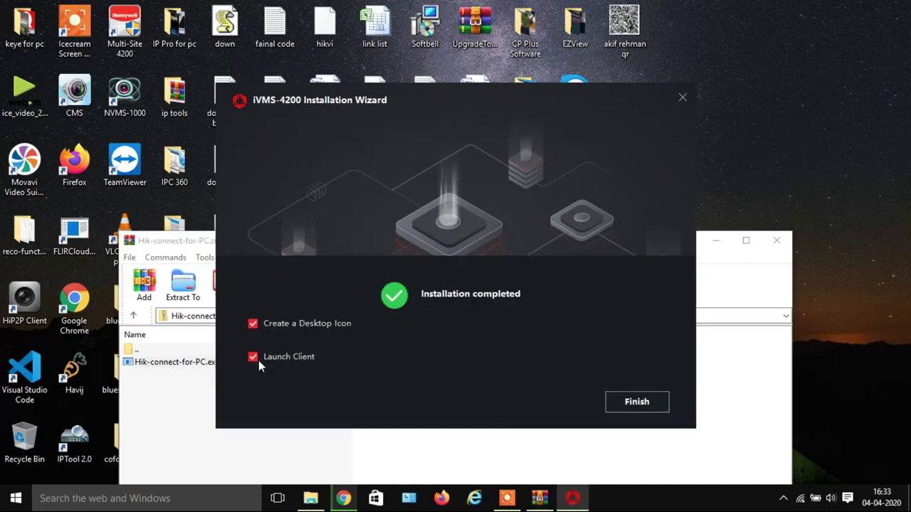
Finish the installer and close the WinRAR archive window.
{"action": "left_click", "coordinate": [643, 406]}
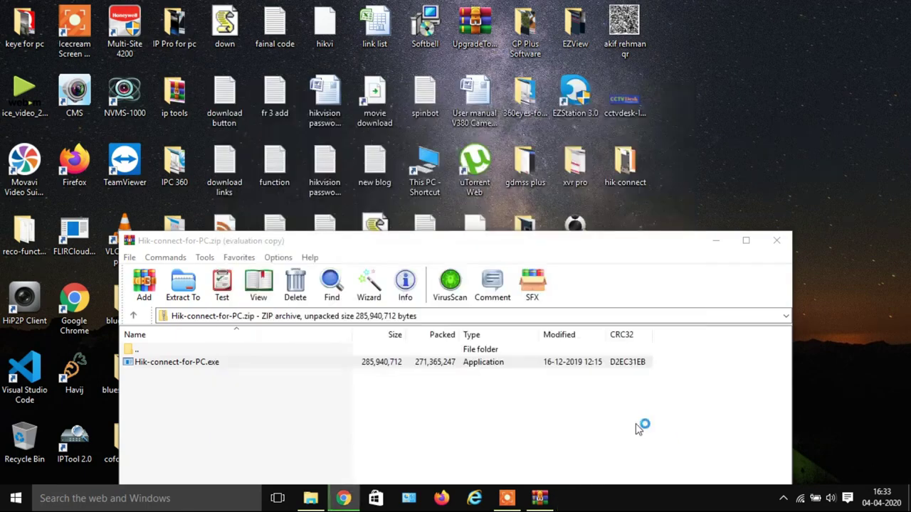
{"action": "left_click", "coordinate": [777, 242]}
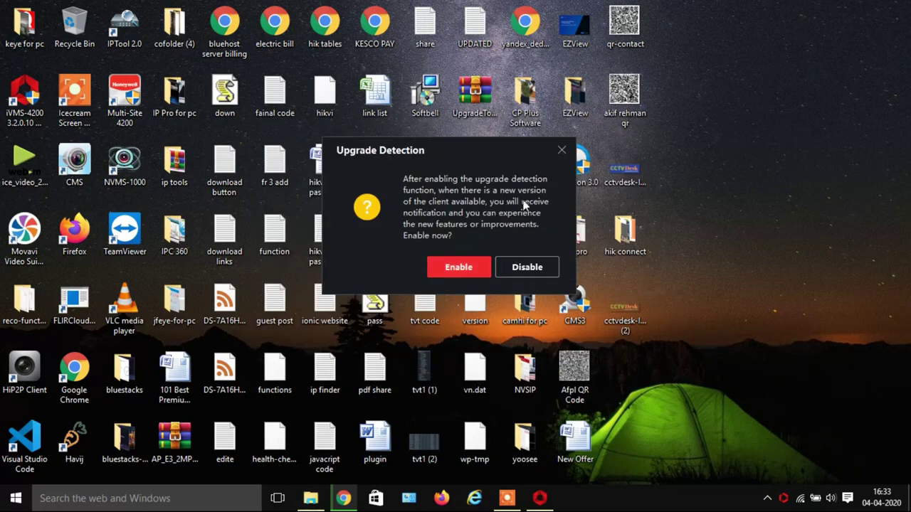
Decline upgrade detection and create super user 'admin' with a strong password entered twice.
{"action": "left_click", "coordinate": [526, 266]}
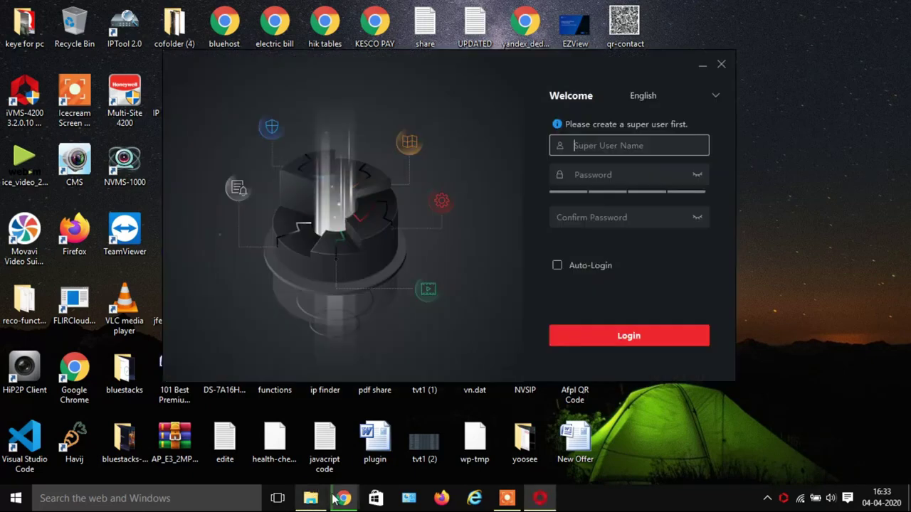
{"action": "type", "text": "a"}
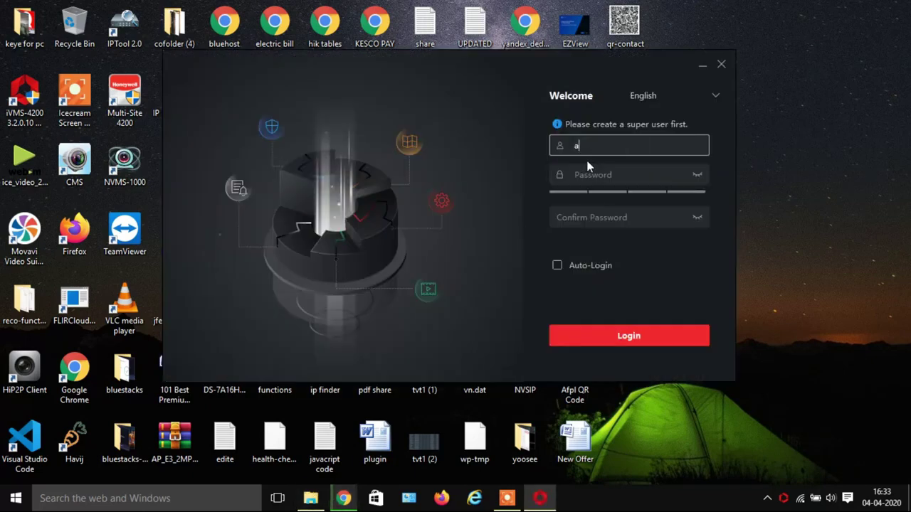
{"action": "type", "text": "dmin"}
{"action": "key", "text": "Tab"}
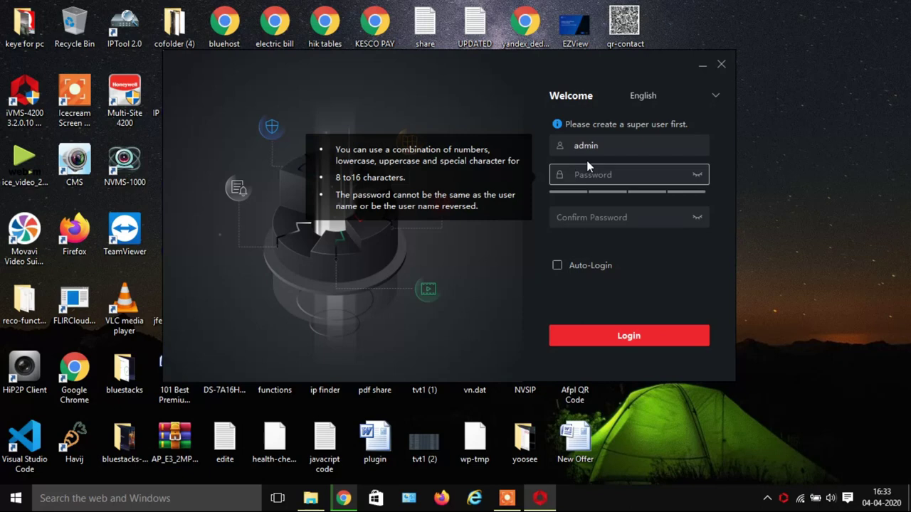
{"action": "type", "text": "Admin@1234"}
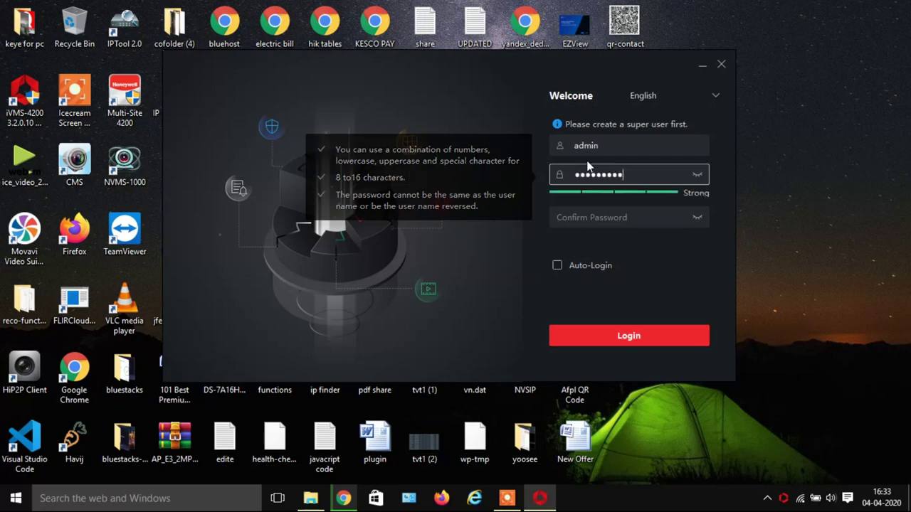
{"action": "key", "text": "Tab"}
{"action": "type", "text": "Admin@1234"}
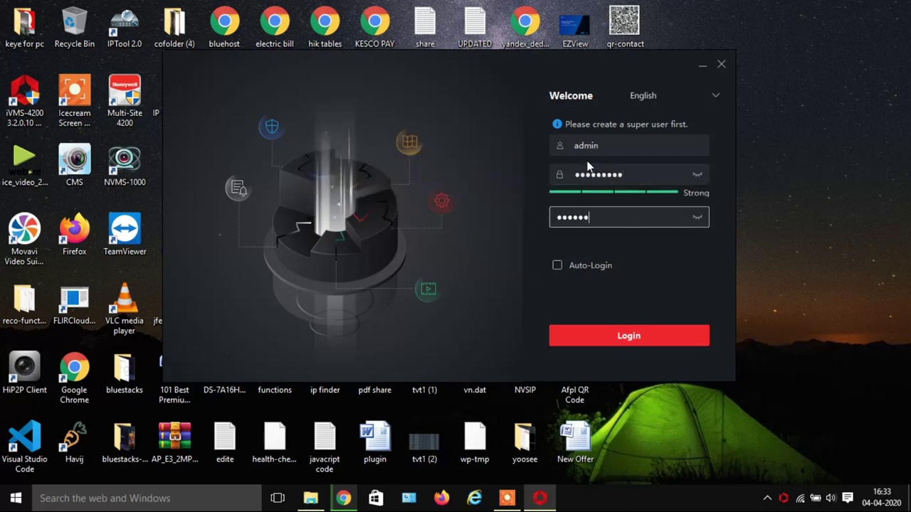
{"action": "left_click", "coordinate": [636, 344]}
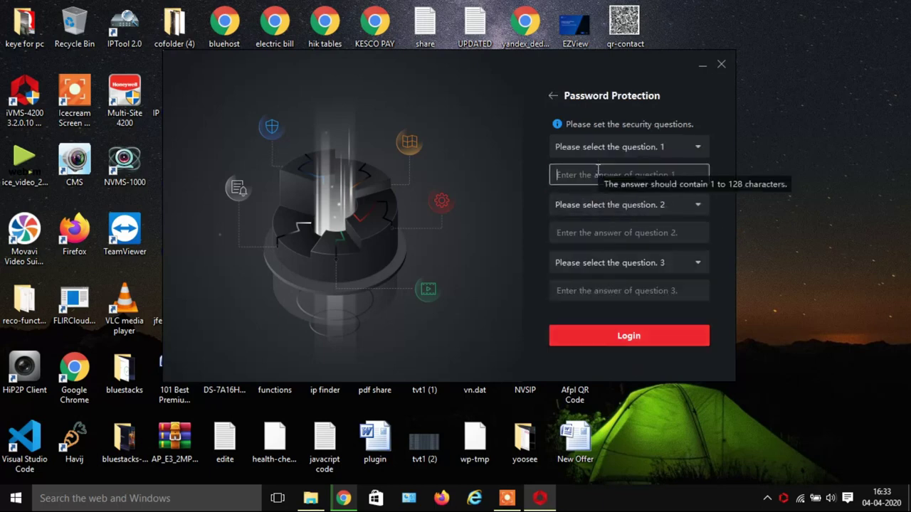
Answer three security questions, starting with father's first name, and log in.
{"action": "left_click", "coordinate": [631, 151]}
{"action": "left_click", "coordinate": [627, 169]}
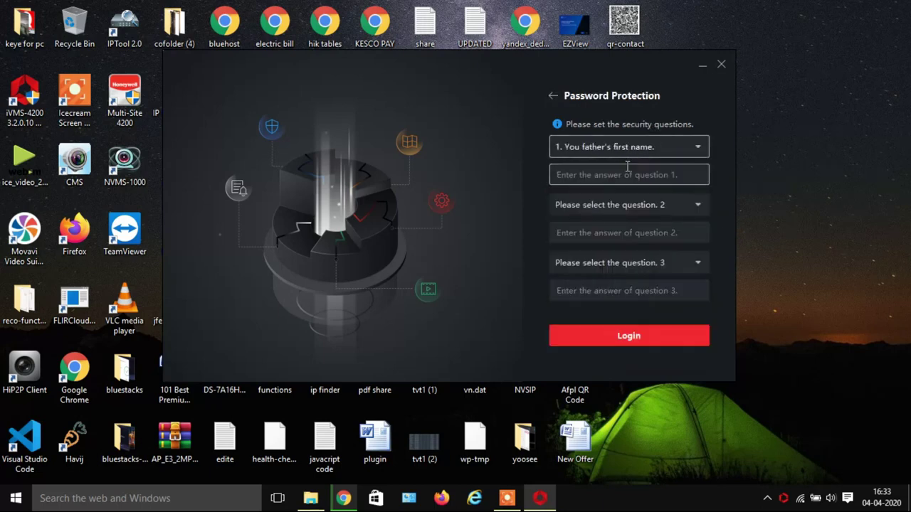
{"action": "type", "text": "Ali"}
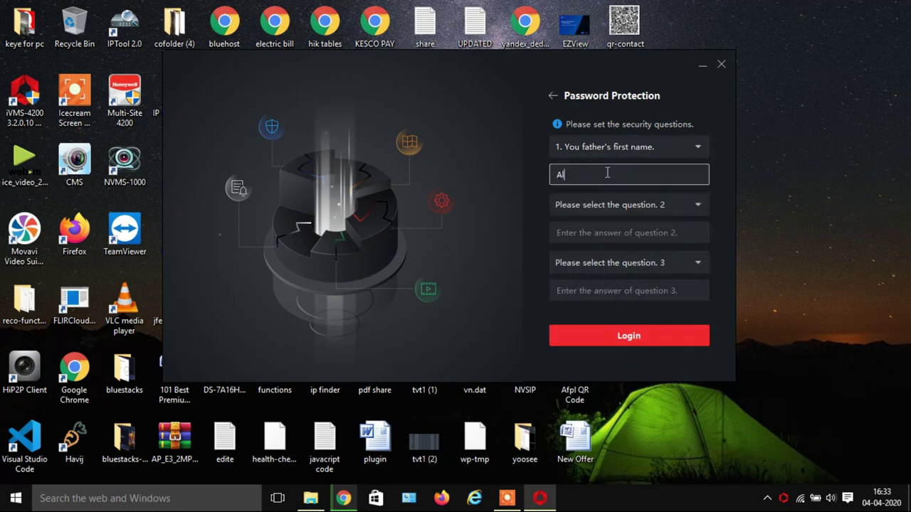
{"action": "key", "text": "Tab"}
{"action": "left_click", "coordinate": [605, 232]}
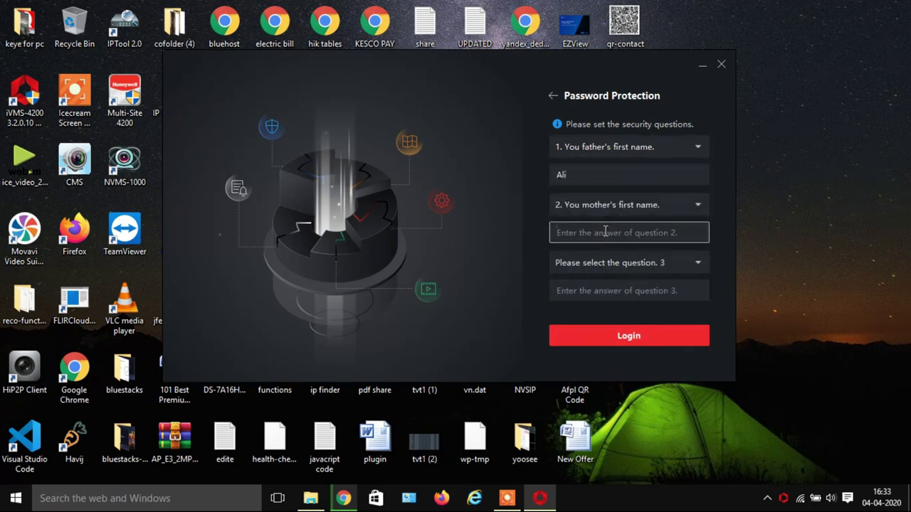
{"action": "type", "text": "Be"}
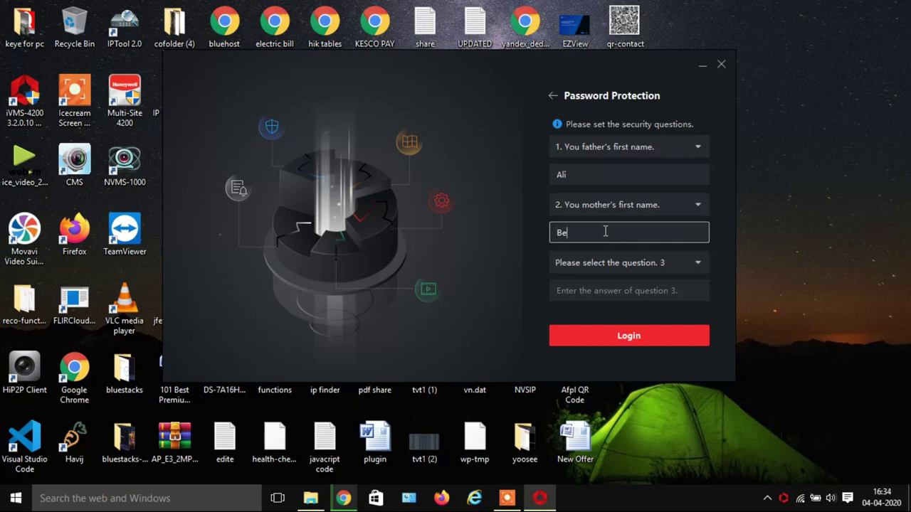
{"action": "type", "text": "gum"}
{"action": "key", "text": "Tab"}
{"action": "key", "text": "Tab"}
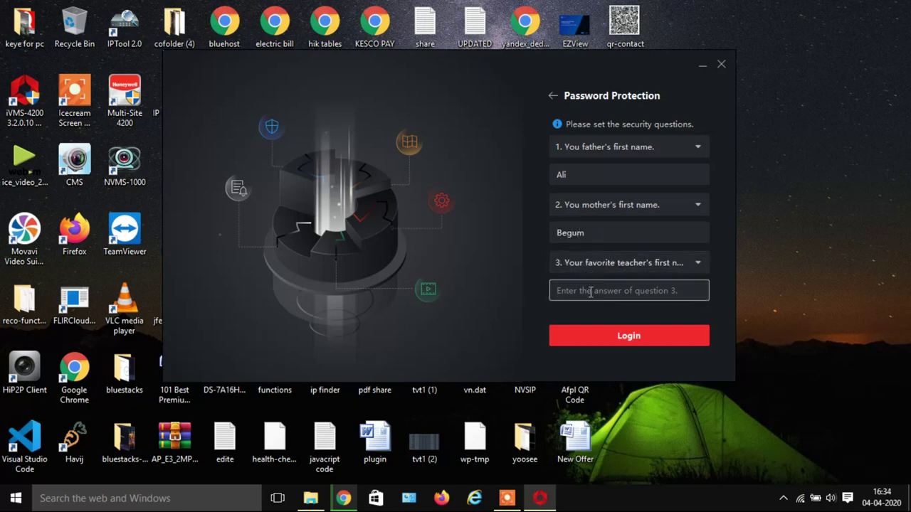
{"action": "type", "text": "John"}
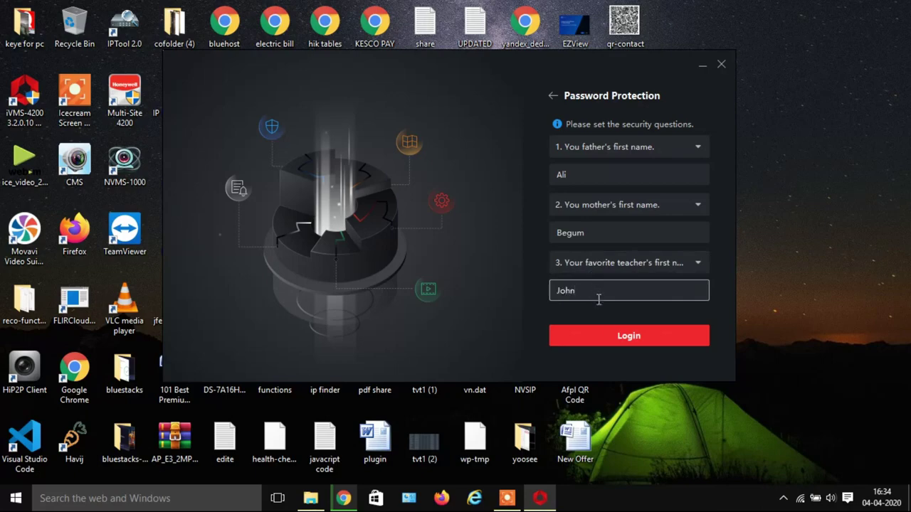
{"action": "left_click", "coordinate": [610, 340]}
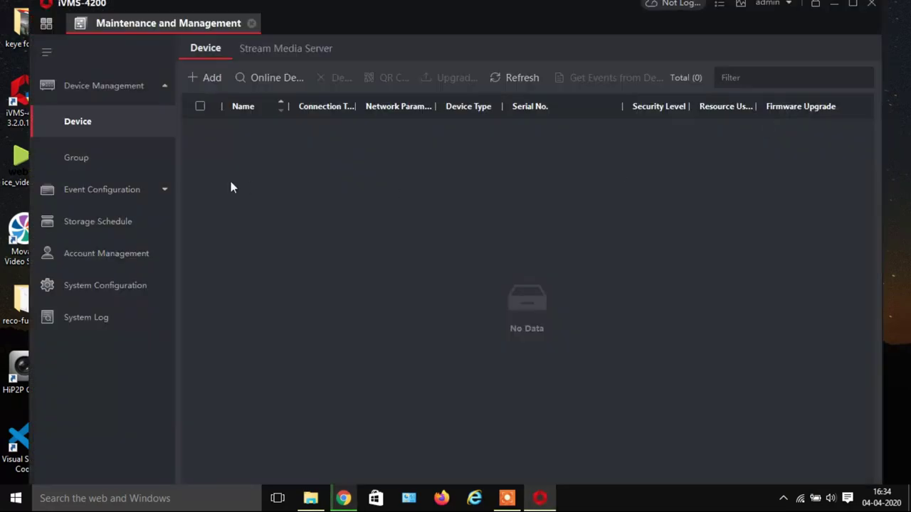
Start adding a device in Cloud P2P mode with India as the region and open the login form.
{"action": "left_click", "coordinate": [213, 78]}
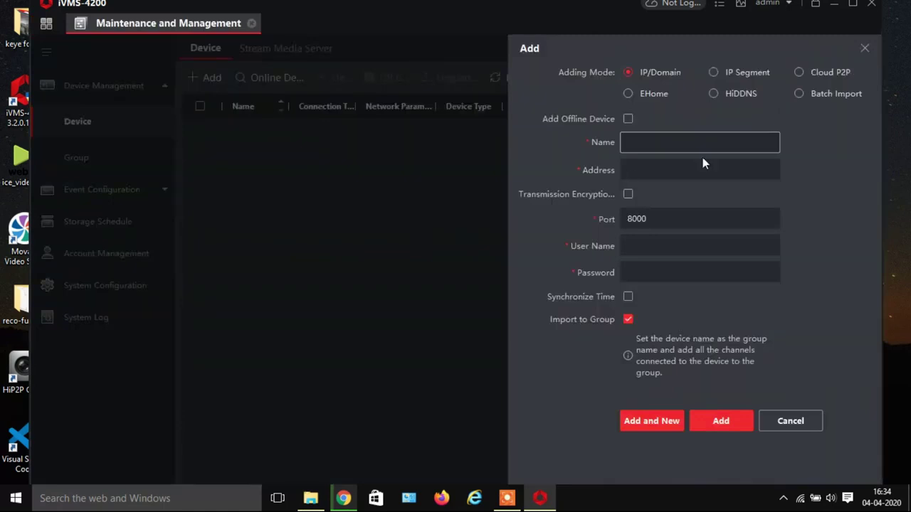
{"action": "left_click", "coordinate": [802, 74]}
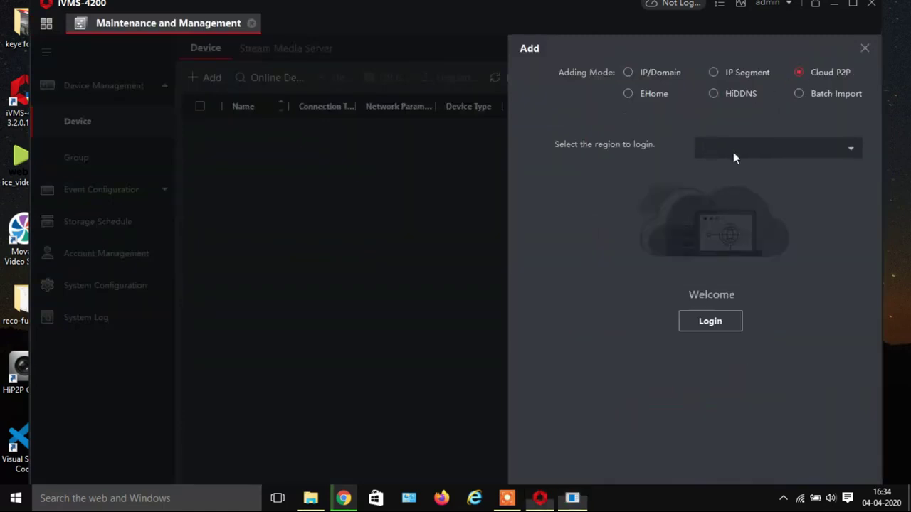
{"action": "left_click", "coordinate": [851, 148]}
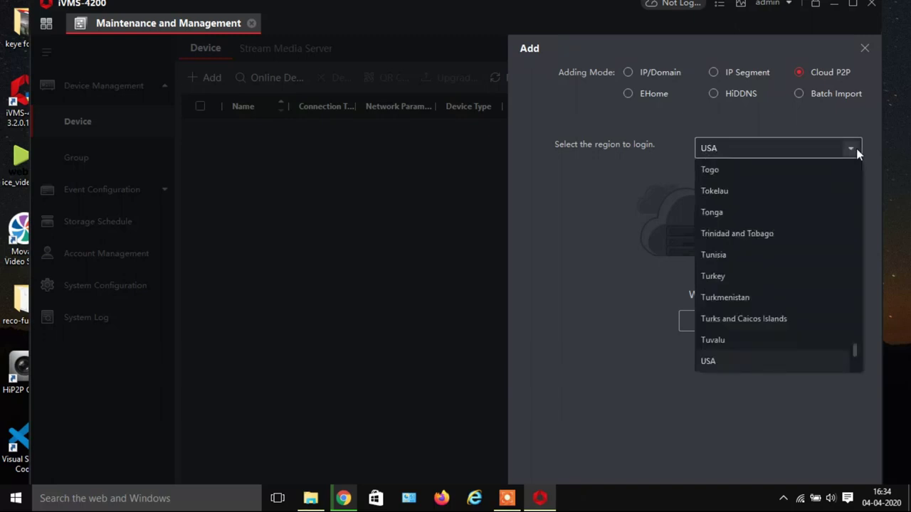
{"action": "key", "text": "i"}
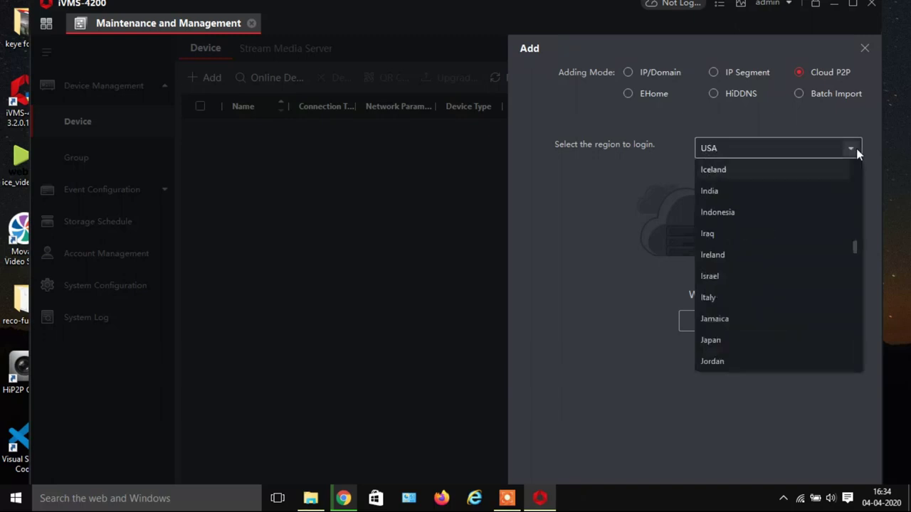
{"action": "key", "text": "Down"}
{"action": "key", "text": "Return"}
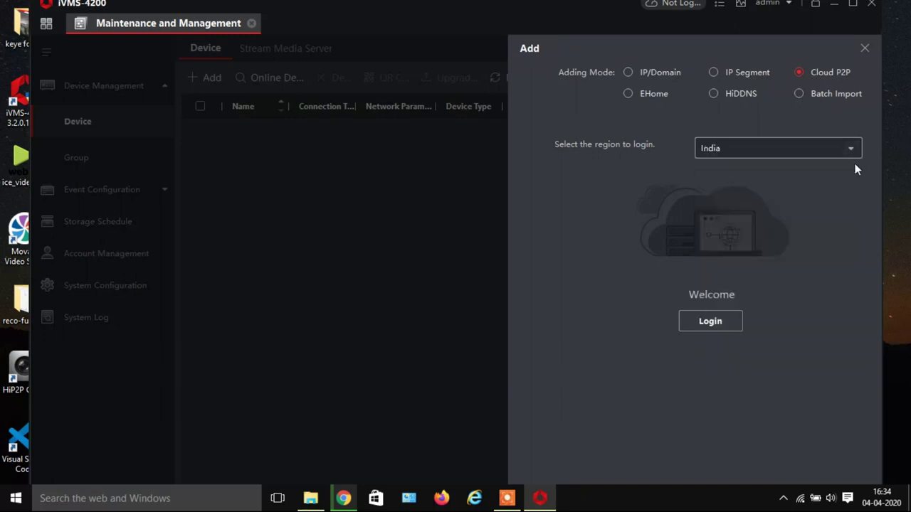
{"action": "left_click", "coordinate": [719, 324]}
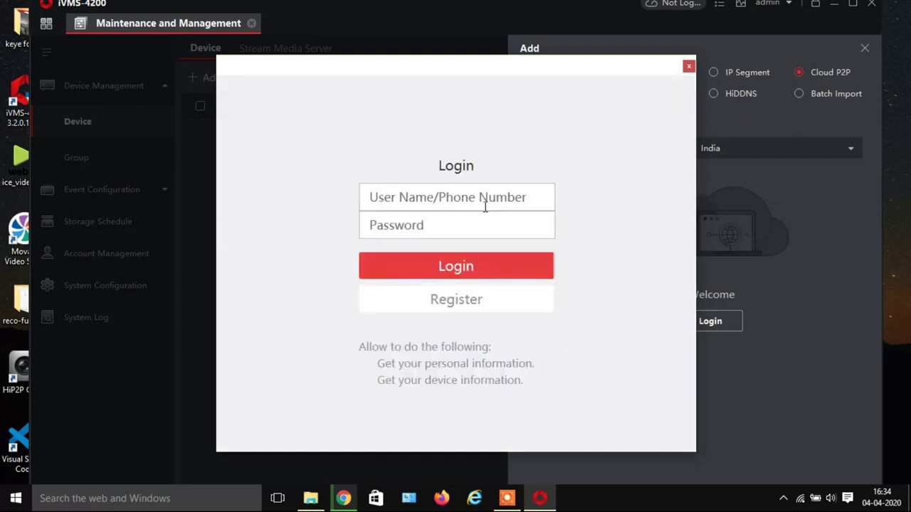
Enter the Hik-Connect account user name in the login form.
{"action": "left_click", "coordinate": [484, 207]}
{"action": "left_click", "coordinate": [457, 224]}
{"action": "left_click", "coordinate": [439, 201]}
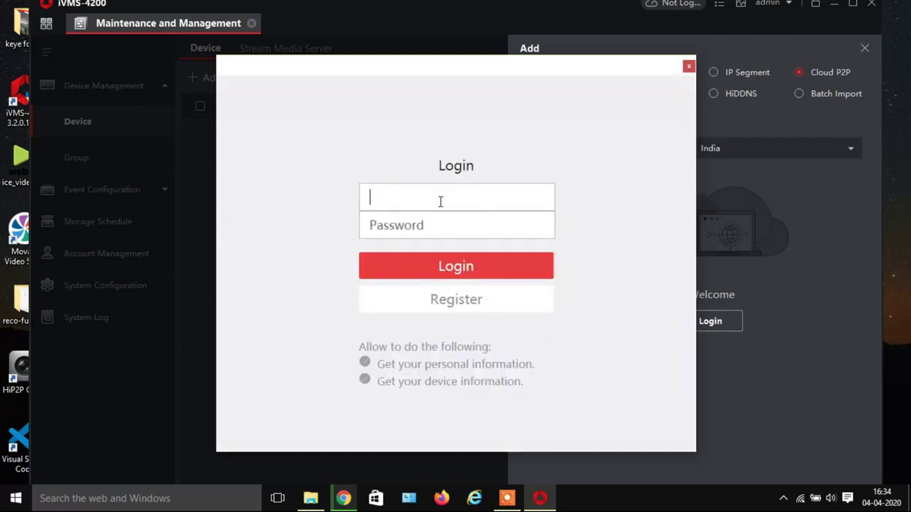
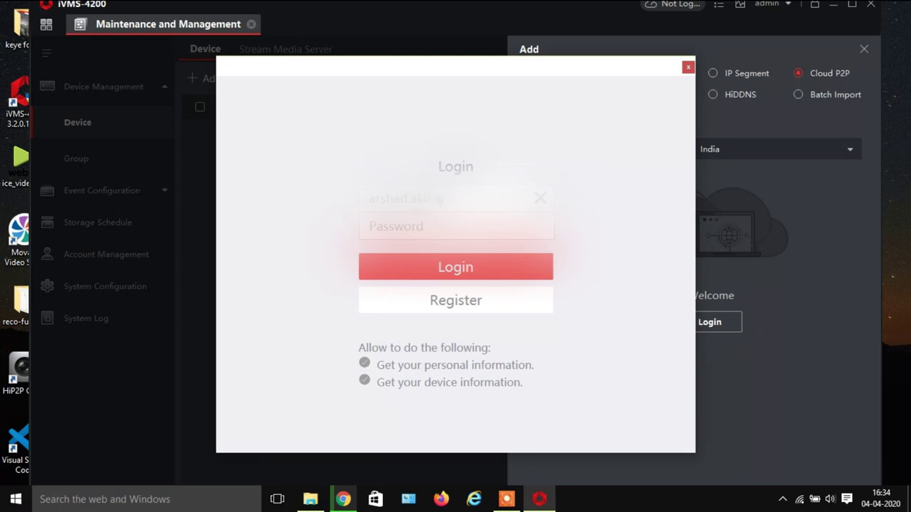
Enter the account password and sign in, retrying the login once.
{"action": "left_click", "coordinate": [456, 226]}
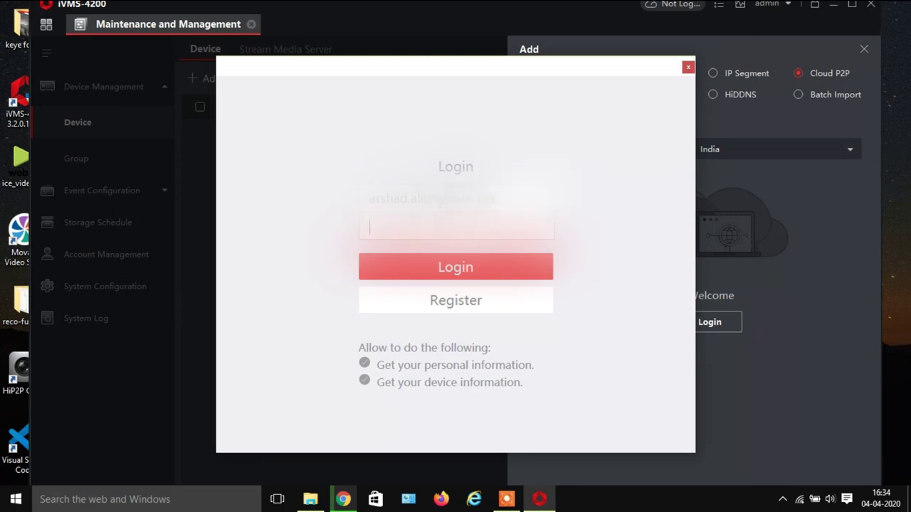
{"action": "type", "text": "*********"}
{"action": "left_click", "coordinate": [414, 269]}
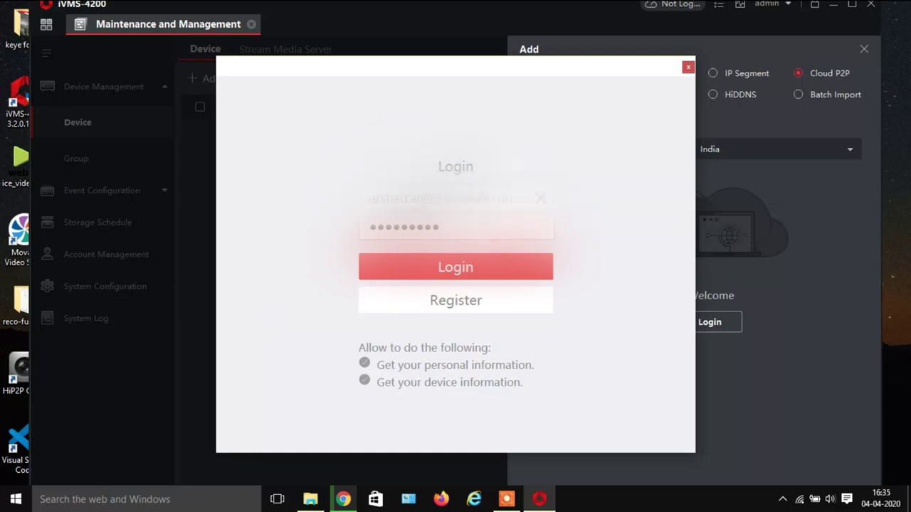
{"action": "left_click", "coordinate": [474, 275]}
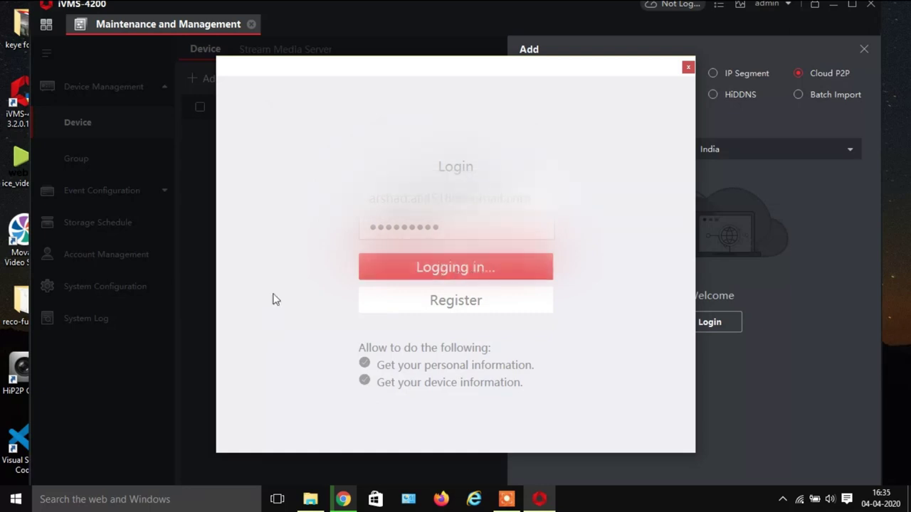